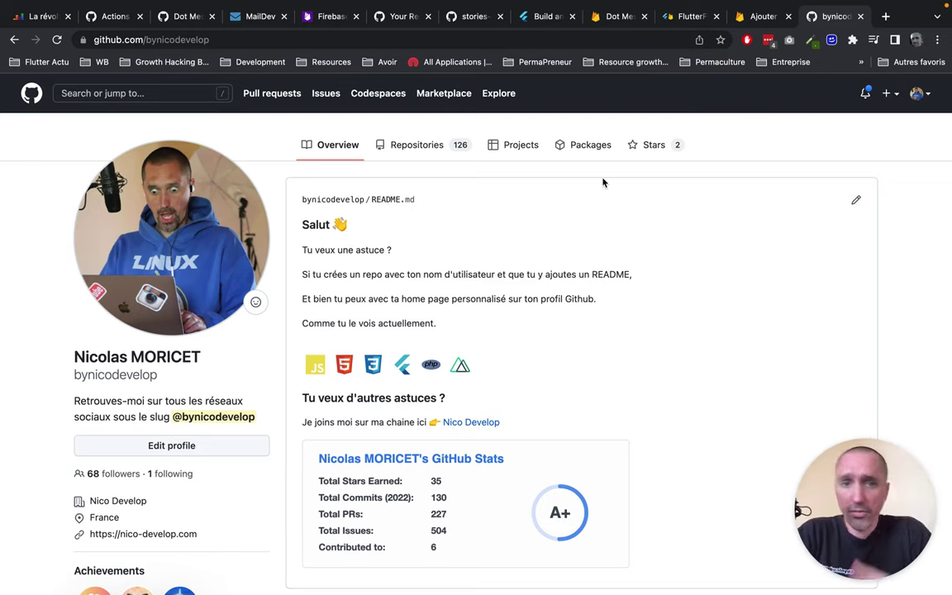
left_click(414, 146)
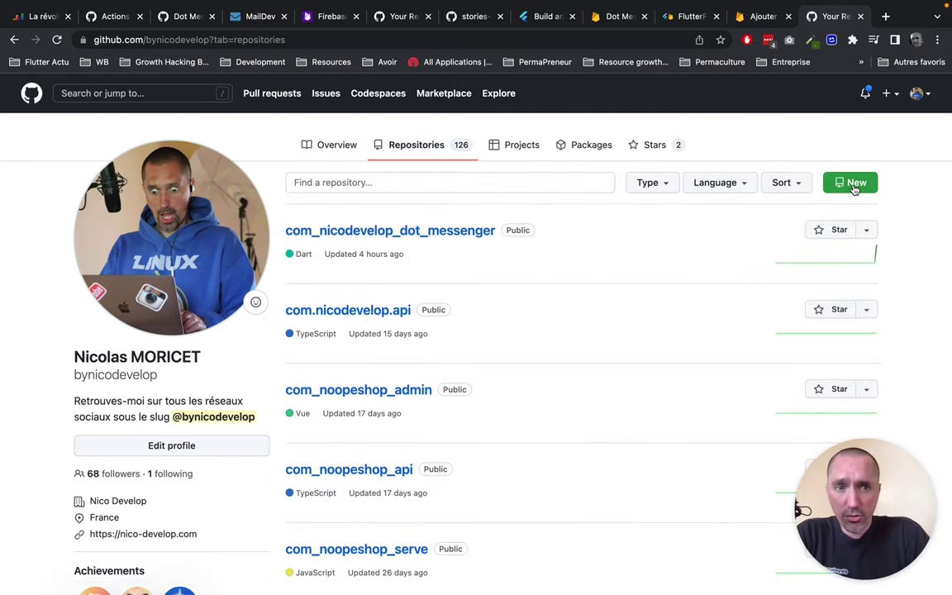
left_click(855, 185)
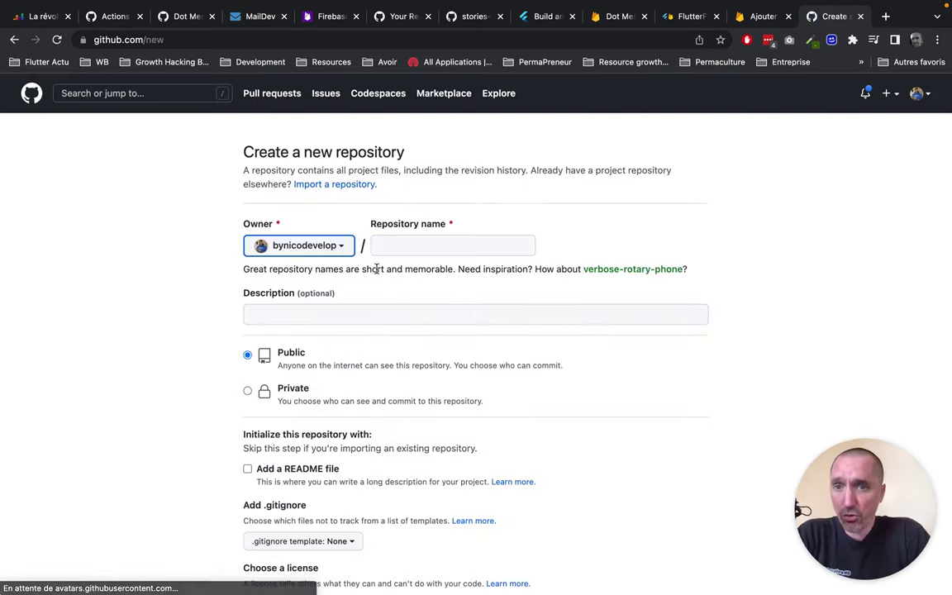
left_click(14, 40)
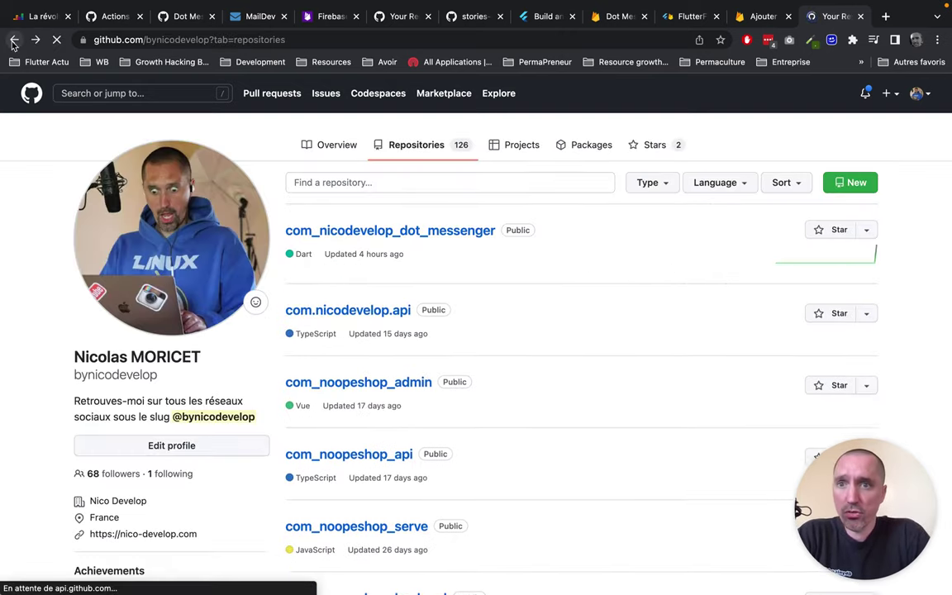
left_click(14, 40)
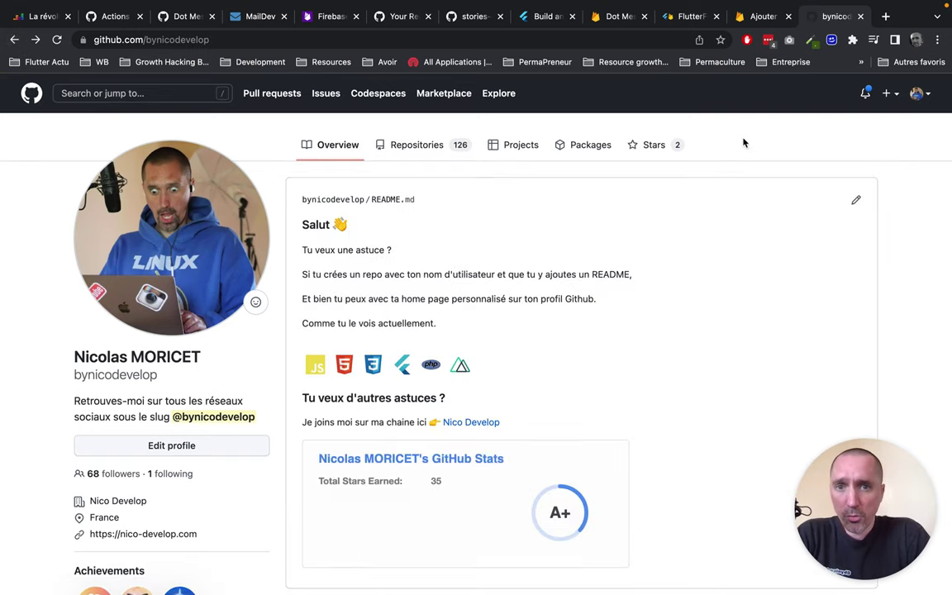
- Start creating a new repository from the profile page and activate its repository name field
left_click(897, 95)
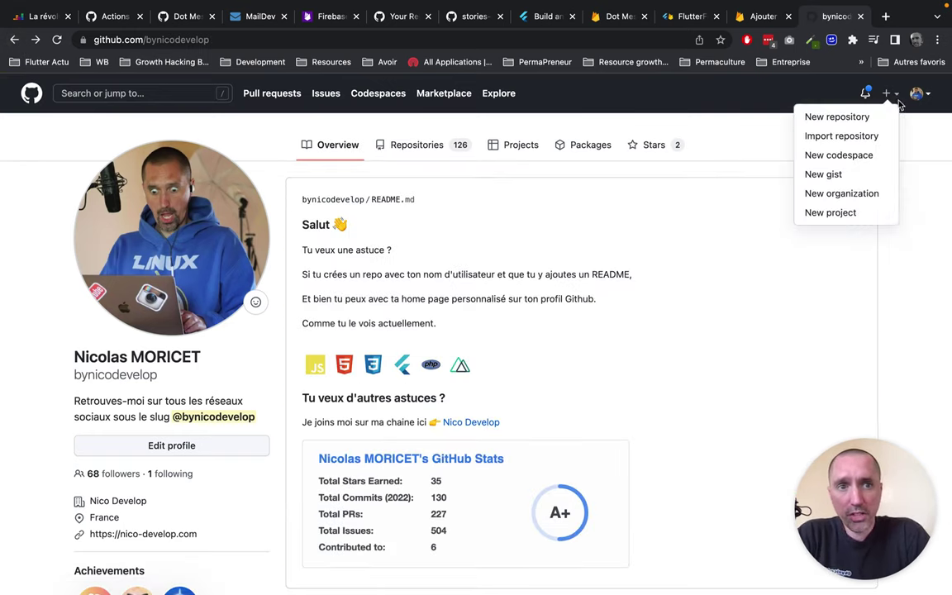
left_click(817, 120)
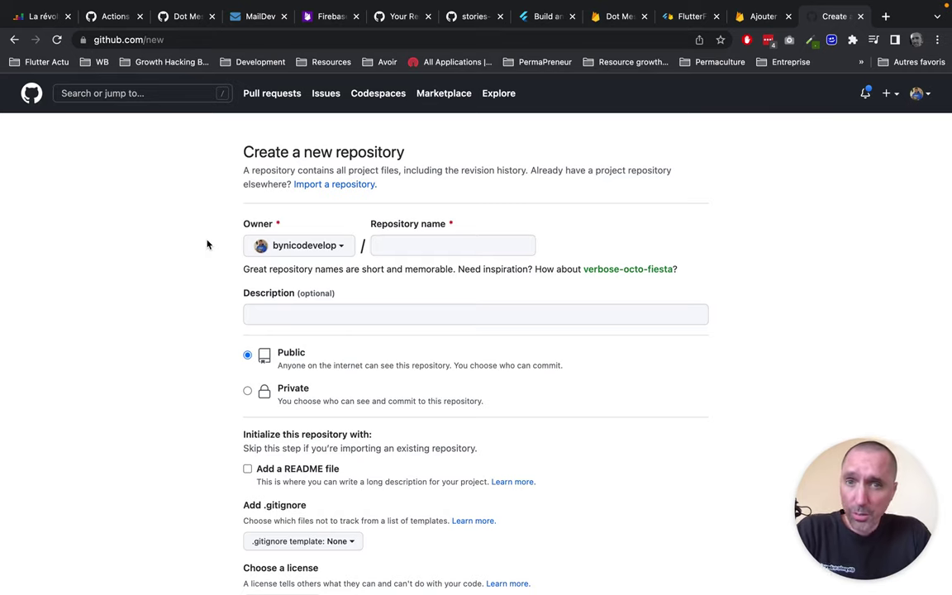
left_click(420, 251)
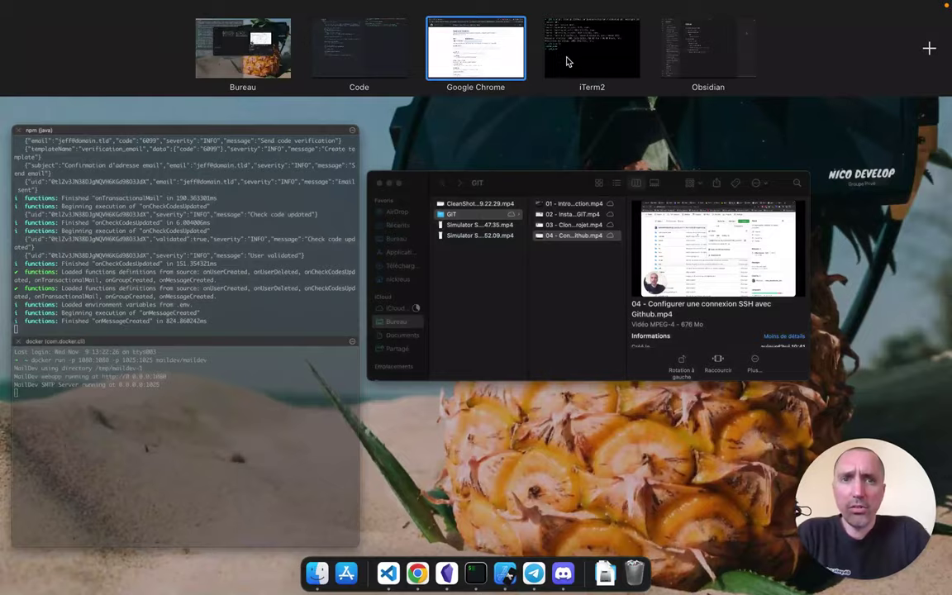
- Check the local project folder's name in iTerm2, return to Chrome and enter git_tuto as the repository name
left_click(567, 59)
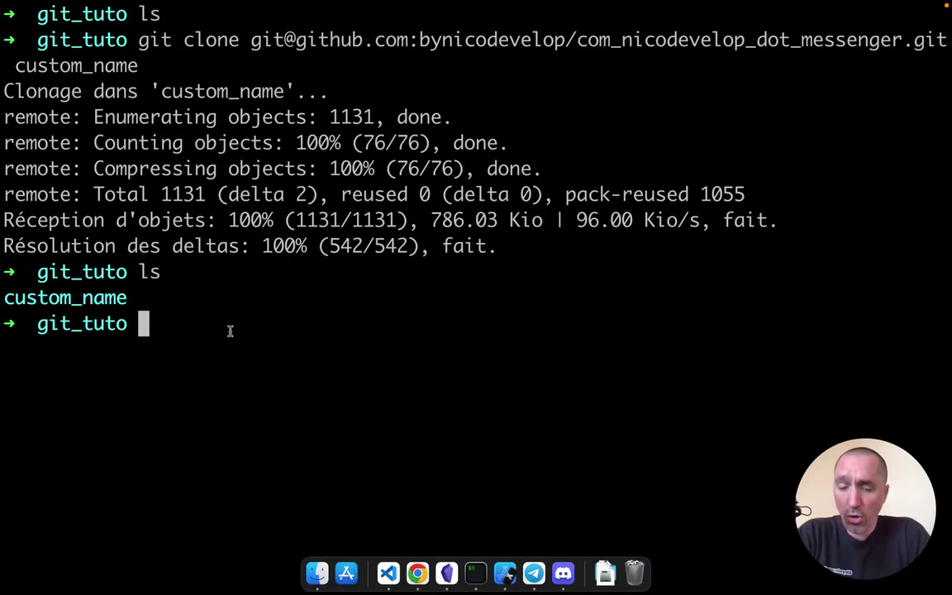
key("super+Tab")
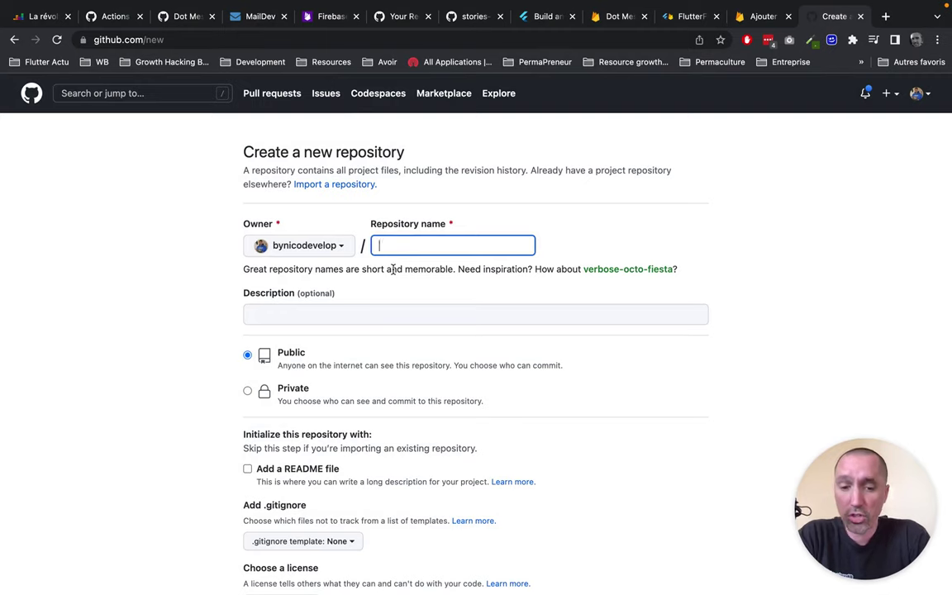
type("git_")
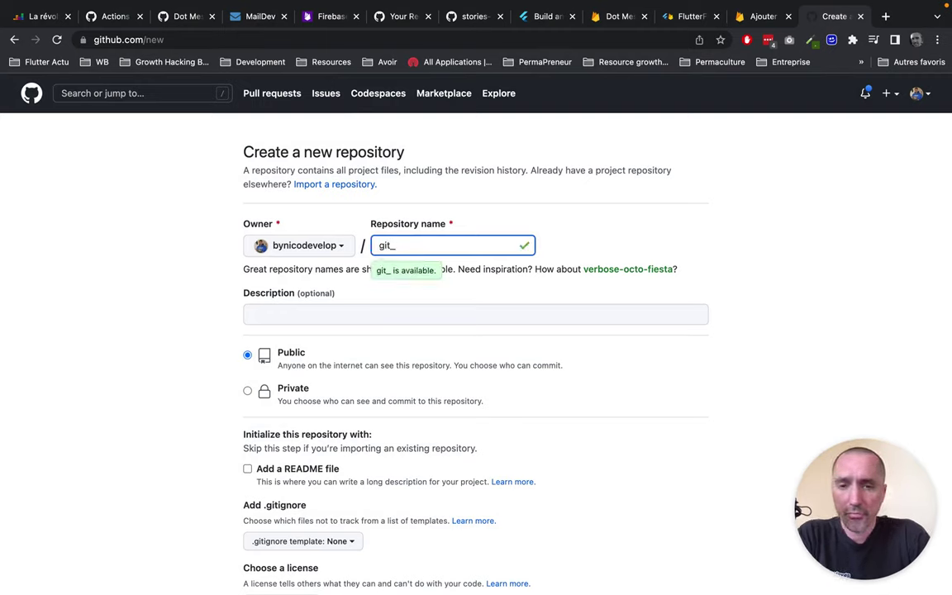
type("toto")
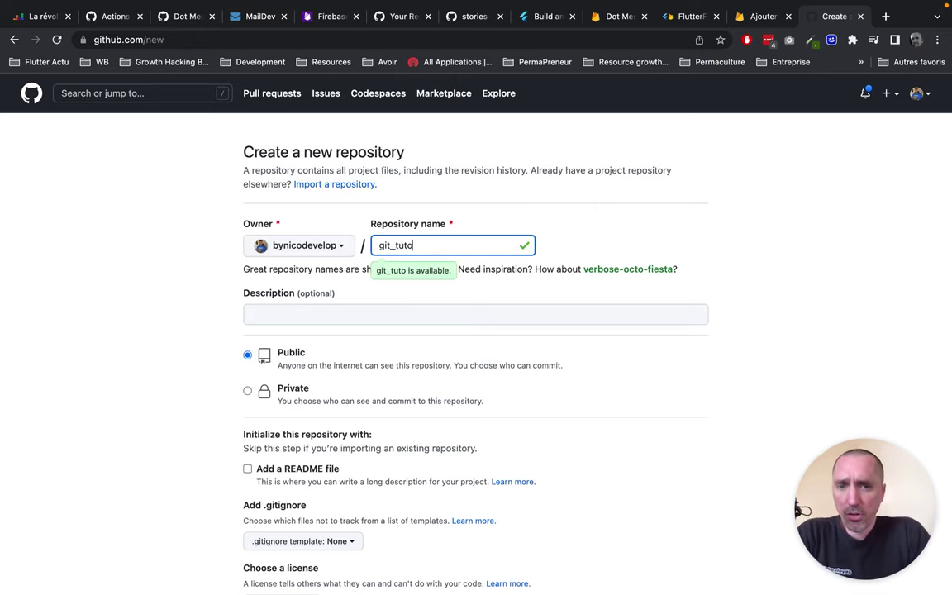
- Replace the whole repository name with com.nicodevelop.app
key("super+a")
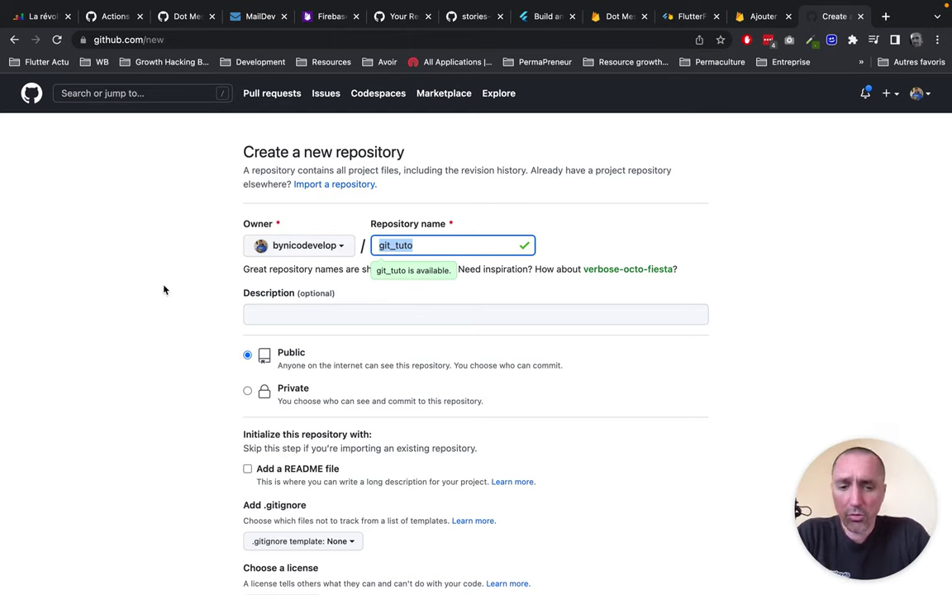
type("com.")
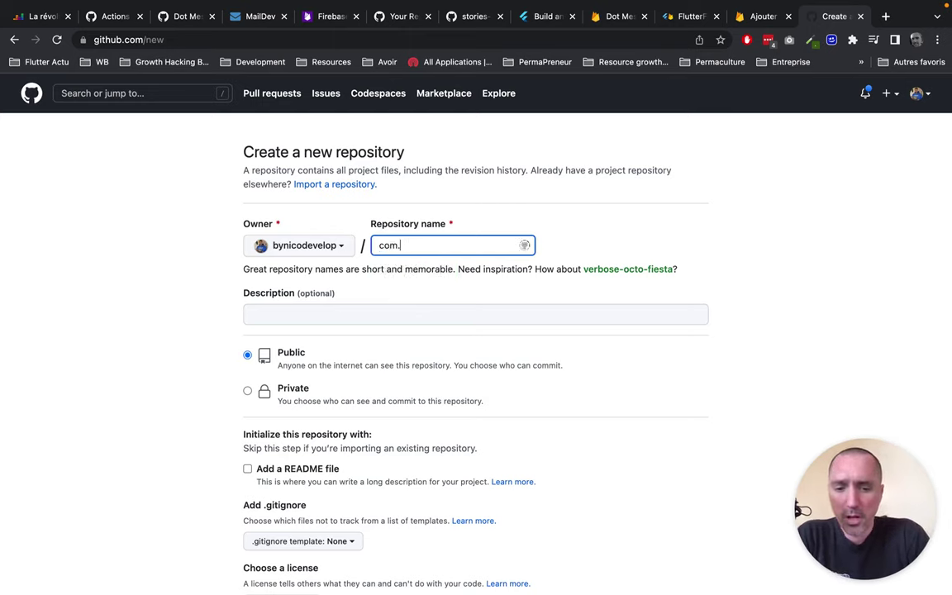
type("nicodevelop")
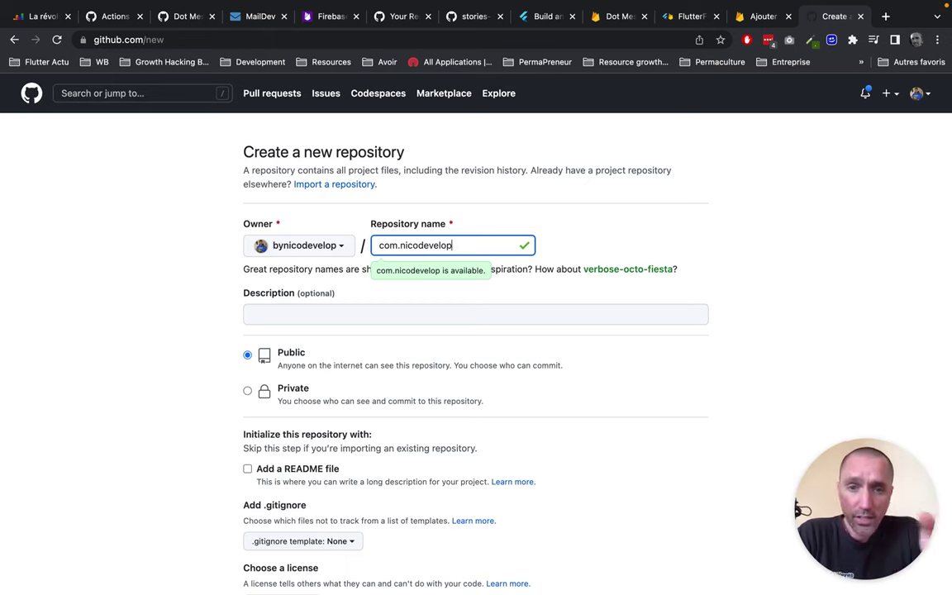
type(".")
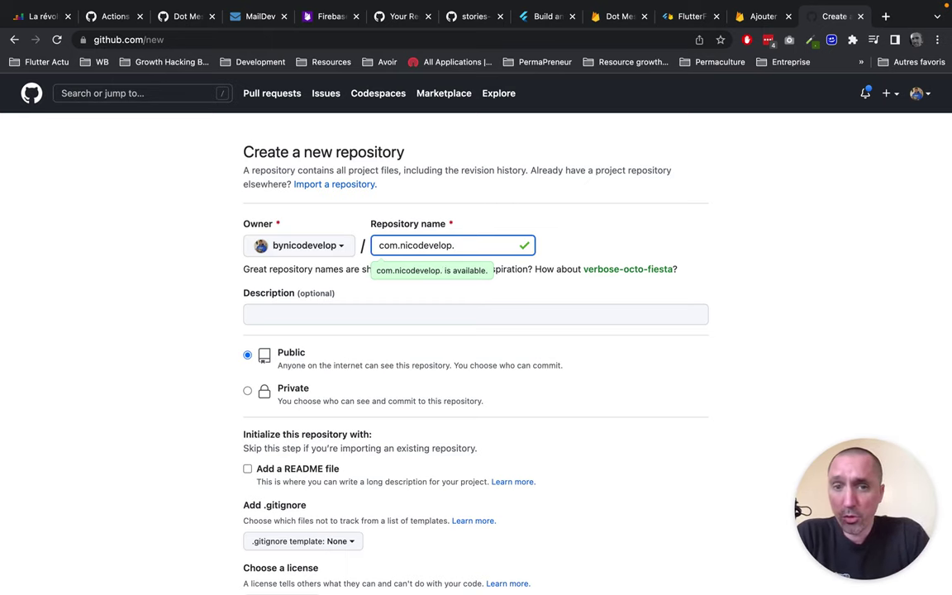
type("app")
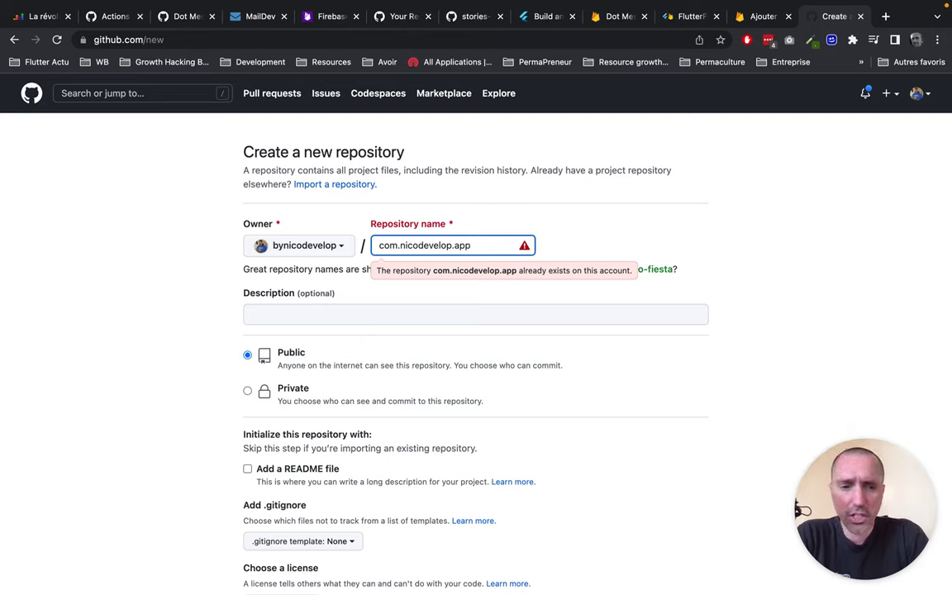
- Change the last part of the repository name so that it reads com.nicodevelop.tutogit
key("BackSpace")
key("BackSpace")
key("BackSpace")
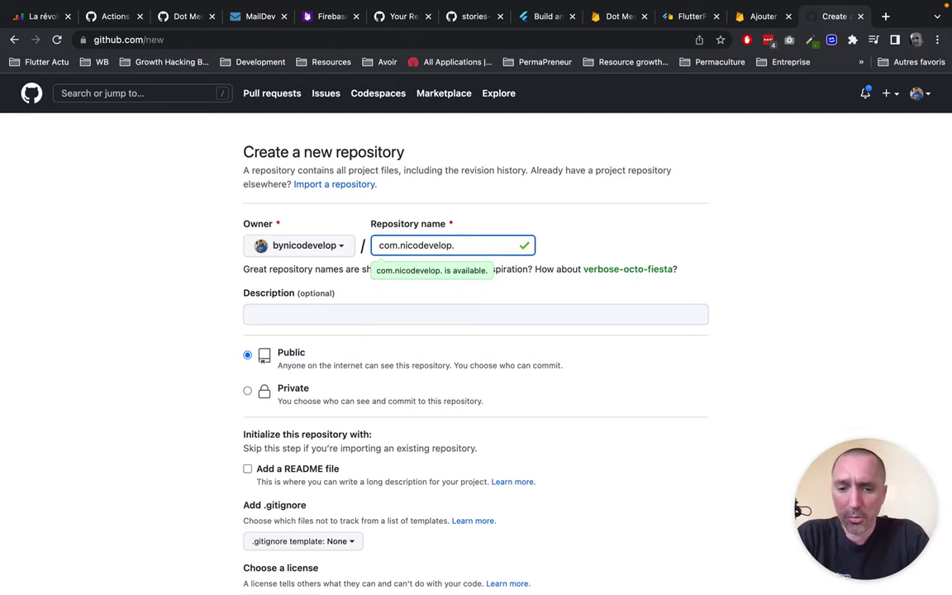
type("tuto")
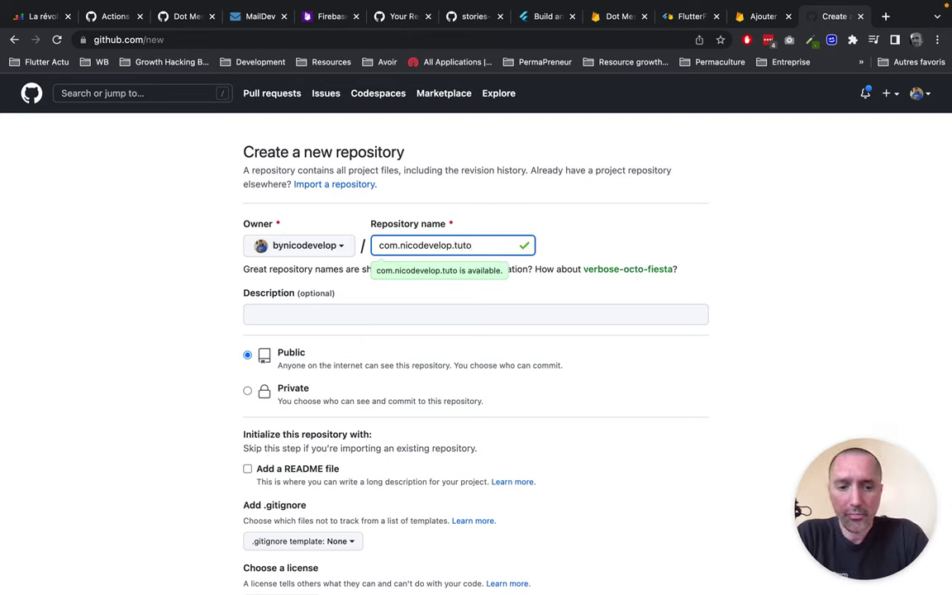
type("_")
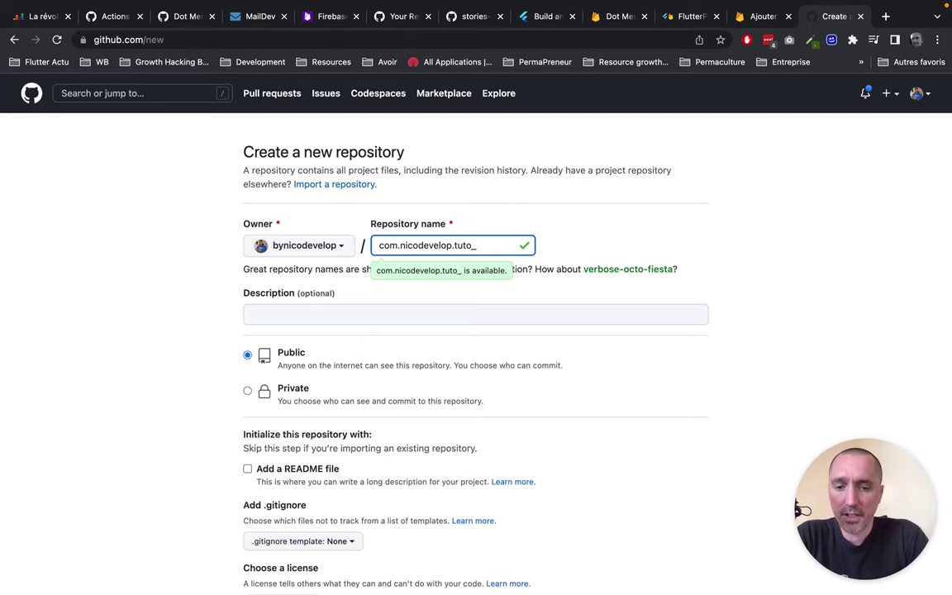
type("d")
key("BackSpace")
key("BackSpace")
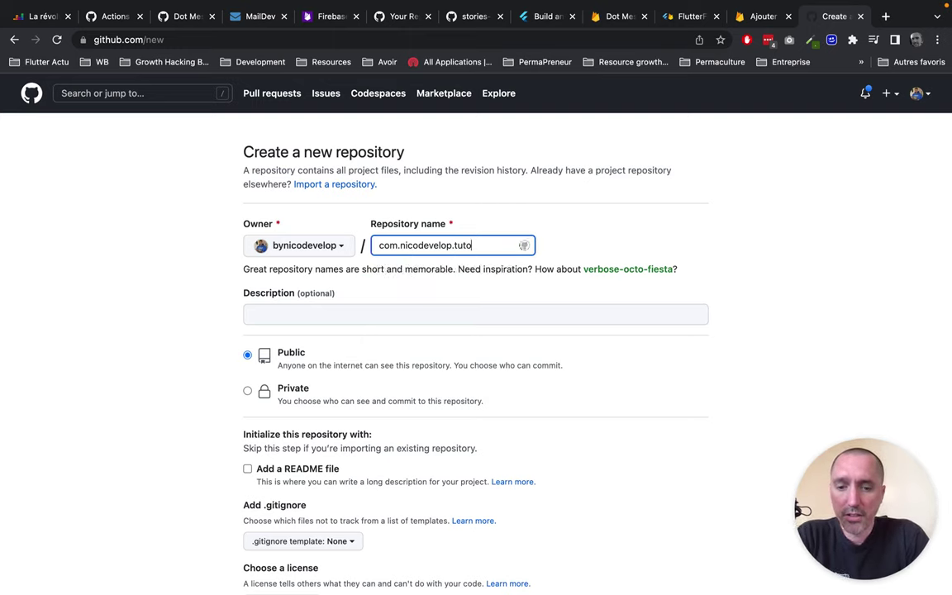
type("git")
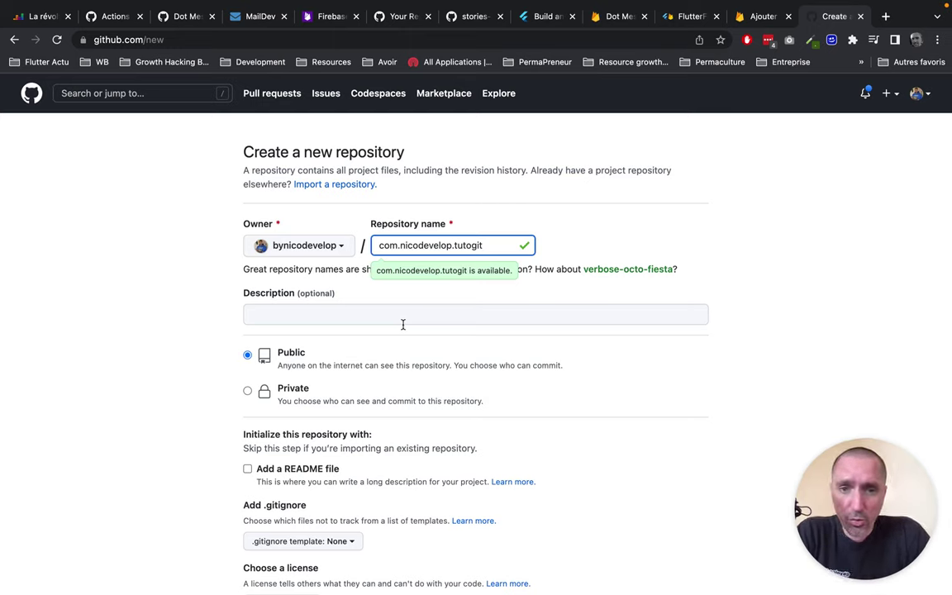
left_click(513, 277)
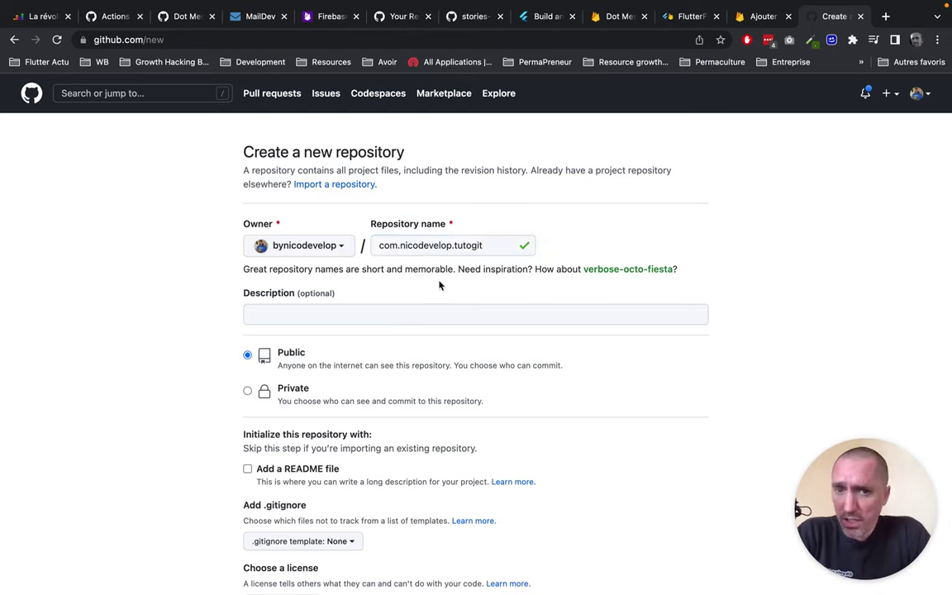
- Create the repository as public with an empty description and no README, .gitignore or license, and view its setup instructions
scroll(444, 290, "down", 3)
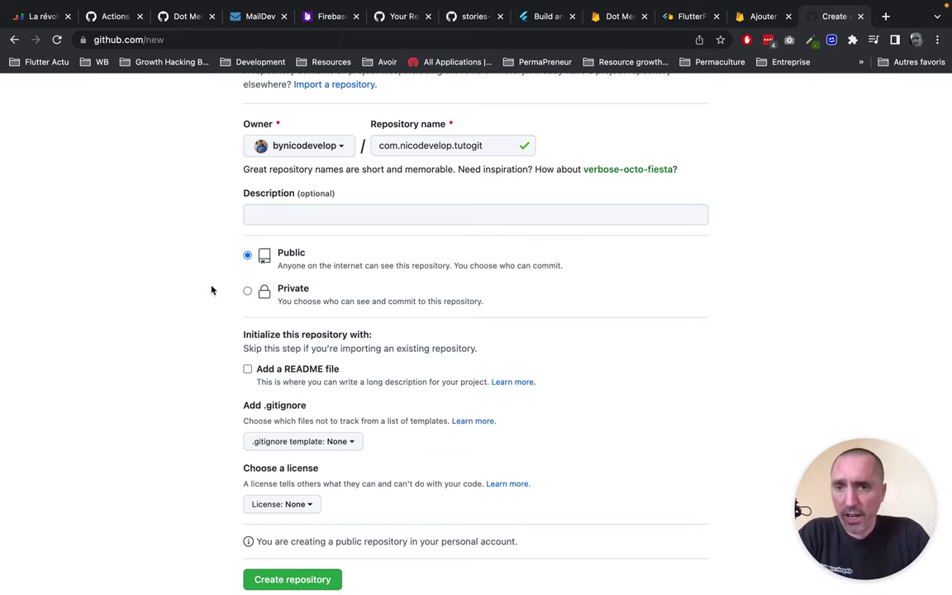
left_click(271, 220)
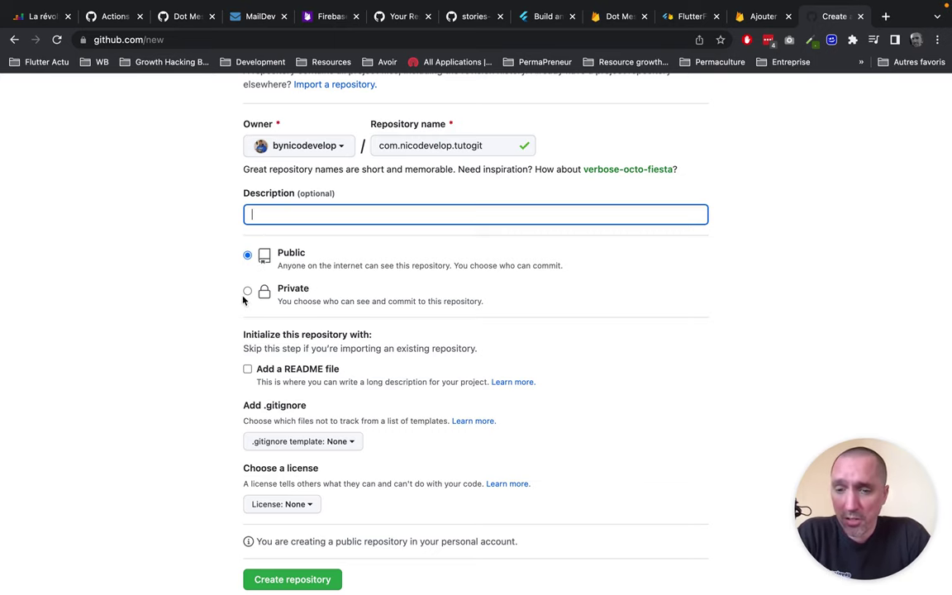
scroll(219, 319, "down", 2)
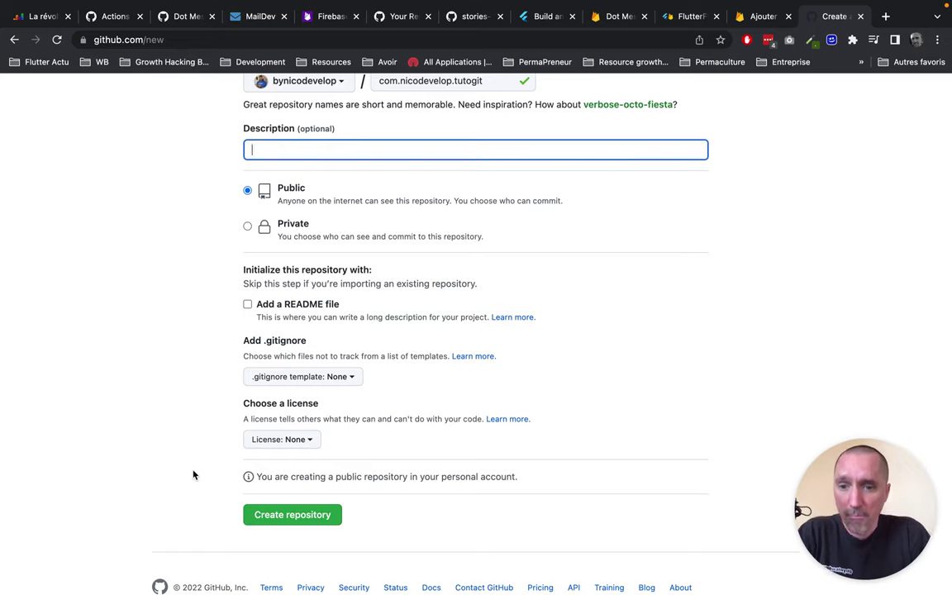
left_click(253, 514)
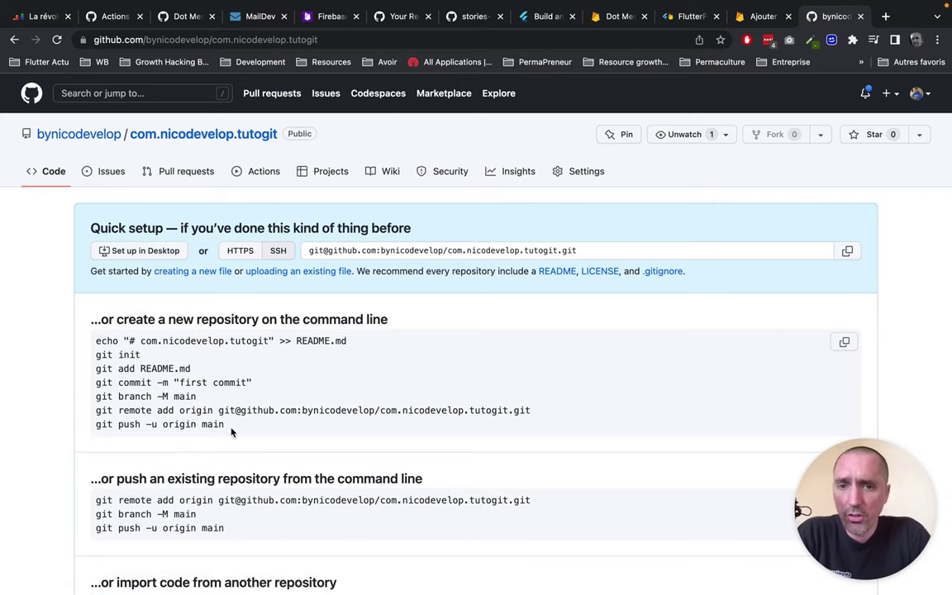
scroll(232, 432, "down", 2)
scroll(231, 432, "up", 1)
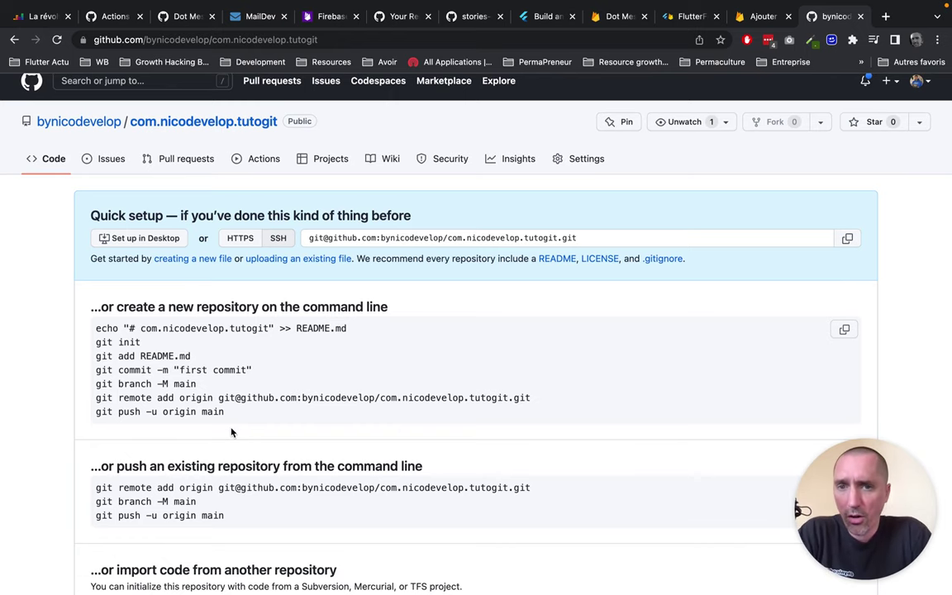
- Switch to iTerm2, clear the terminal and list the contents of the git_tuto folder
key("ctrl+Up")
left_click(587, 68)
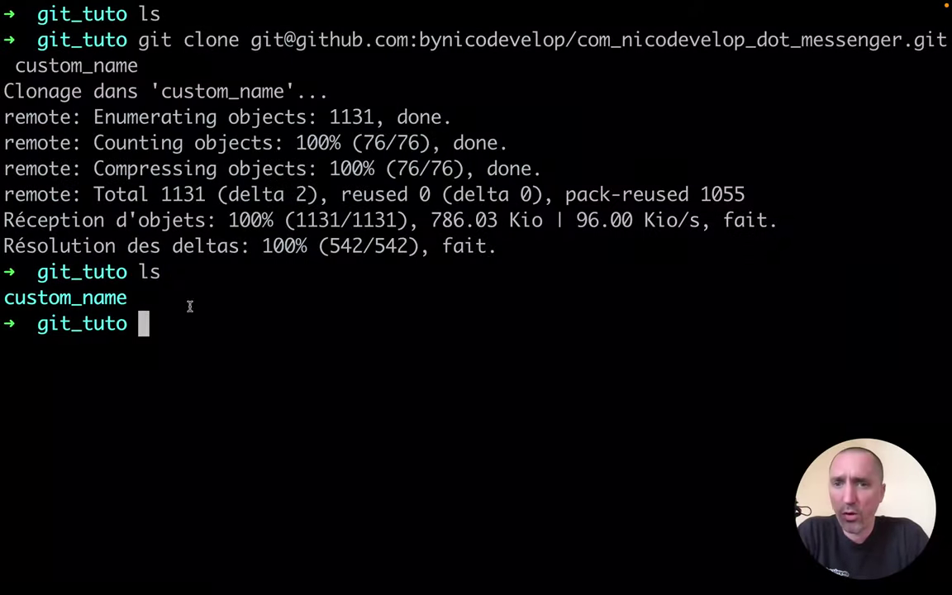
key("ctrl+l")
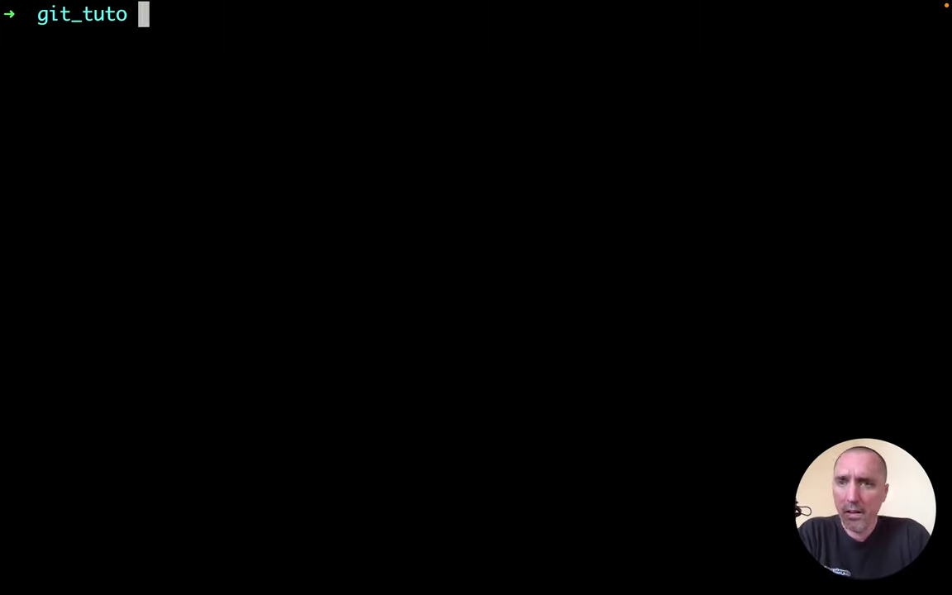
type("ls")
key("Return")
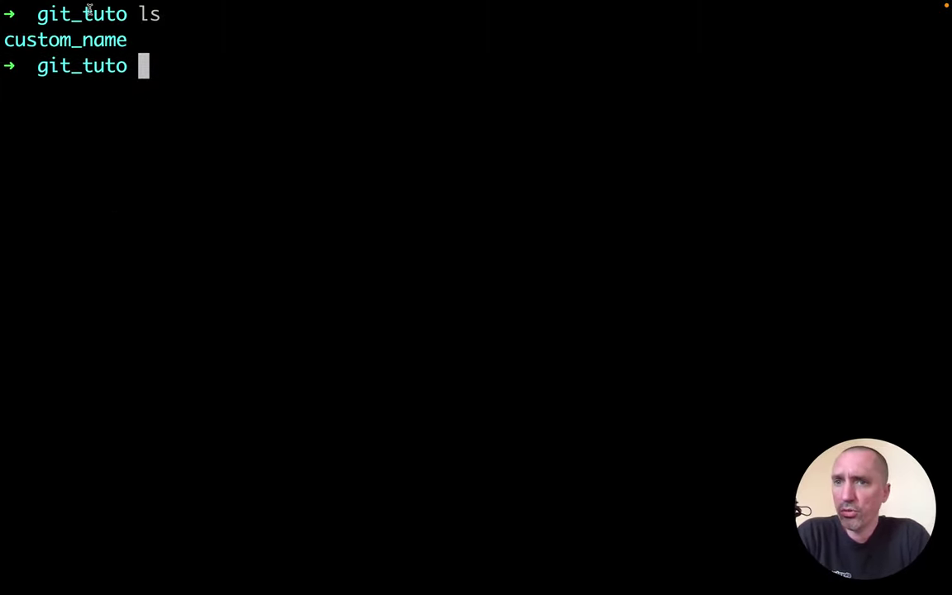